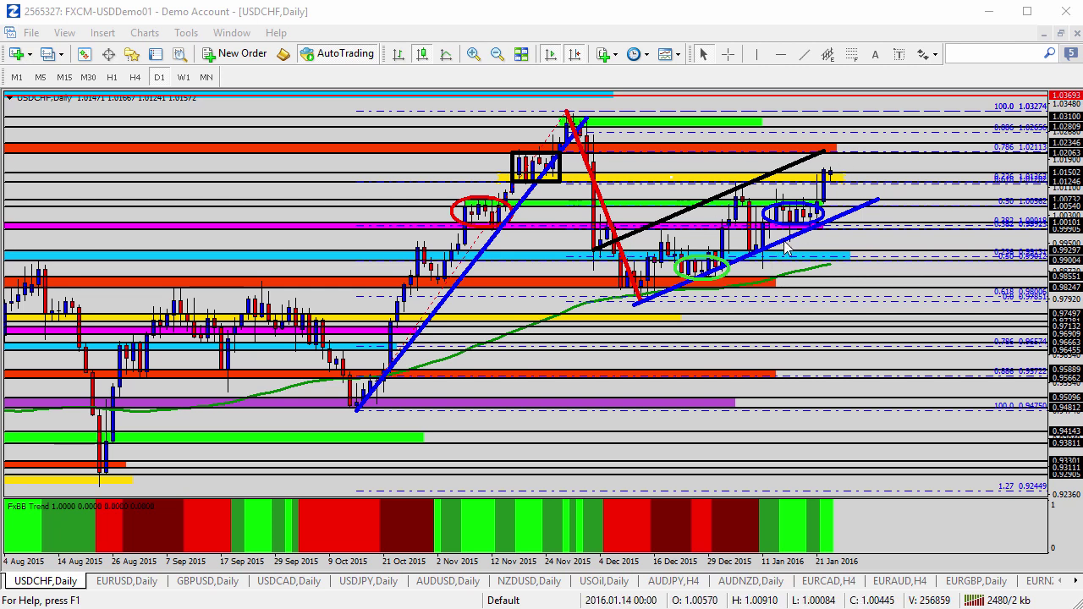
- Switch USDCHF to H4, zoom out, and place an up arrow at the yellow zone
{"action": "left_click", "coordinate": [136, 77]}
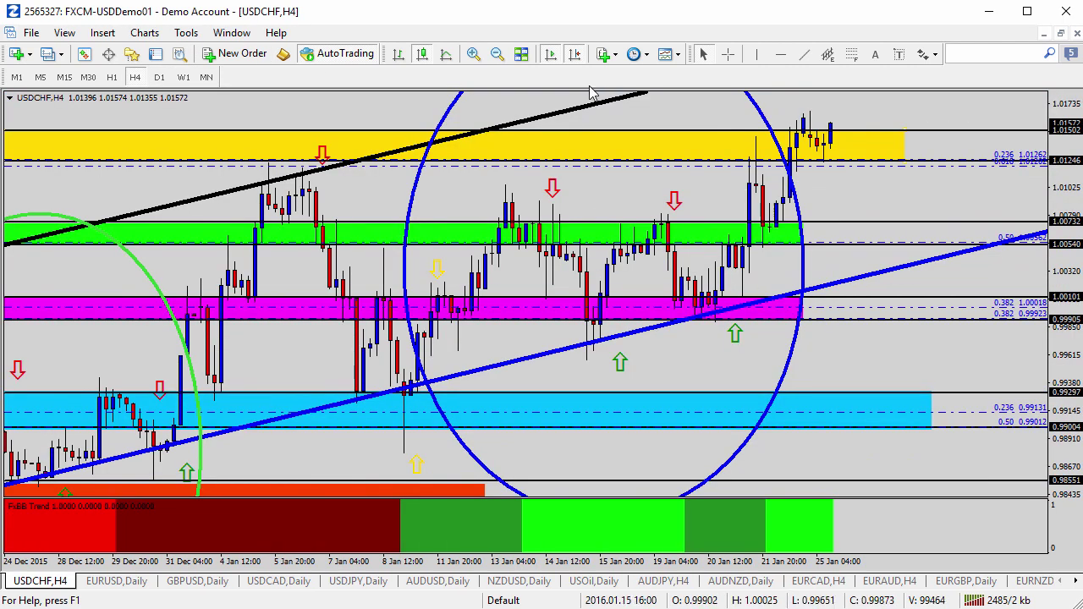
{"action": "left_click", "coordinate": [499, 55]}
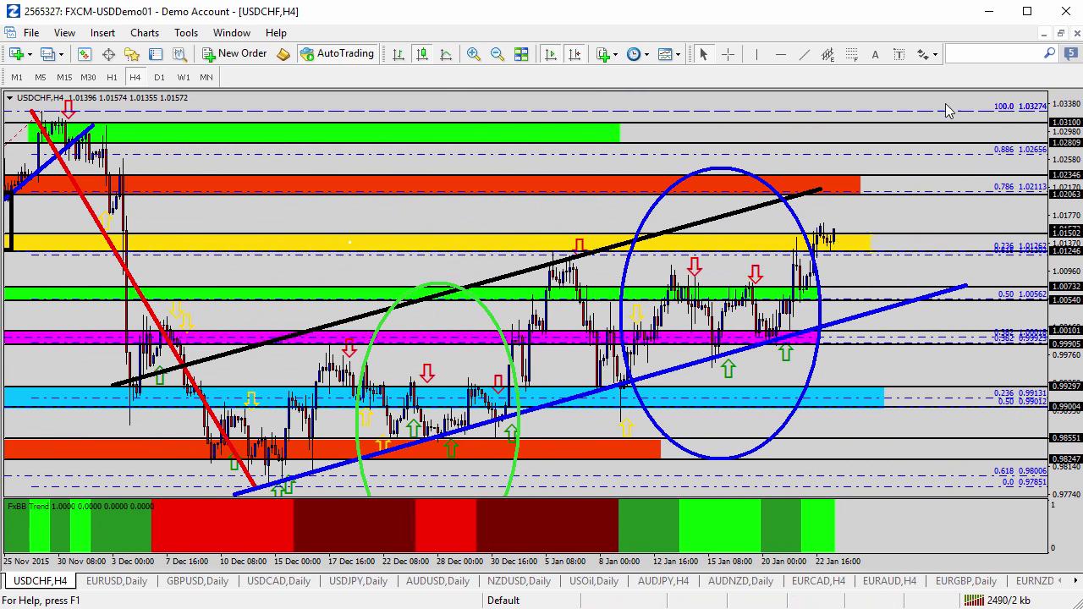
{"action": "left_click", "coordinate": [930, 54]}
{"action": "left_click", "coordinate": [961, 113]}
{"action": "left_click", "coordinate": [849, 242]}
- Place a down arrow at the end of the red zone
{"action": "left_click", "coordinate": [932, 55]}
{"action": "left_click", "coordinate": [968, 135]}
{"action": "left_click", "coordinate": [852, 181]}
- Place a down arrow at the yellow zone's end, nudged slightly higher
{"action": "left_click", "coordinate": [935, 55]}
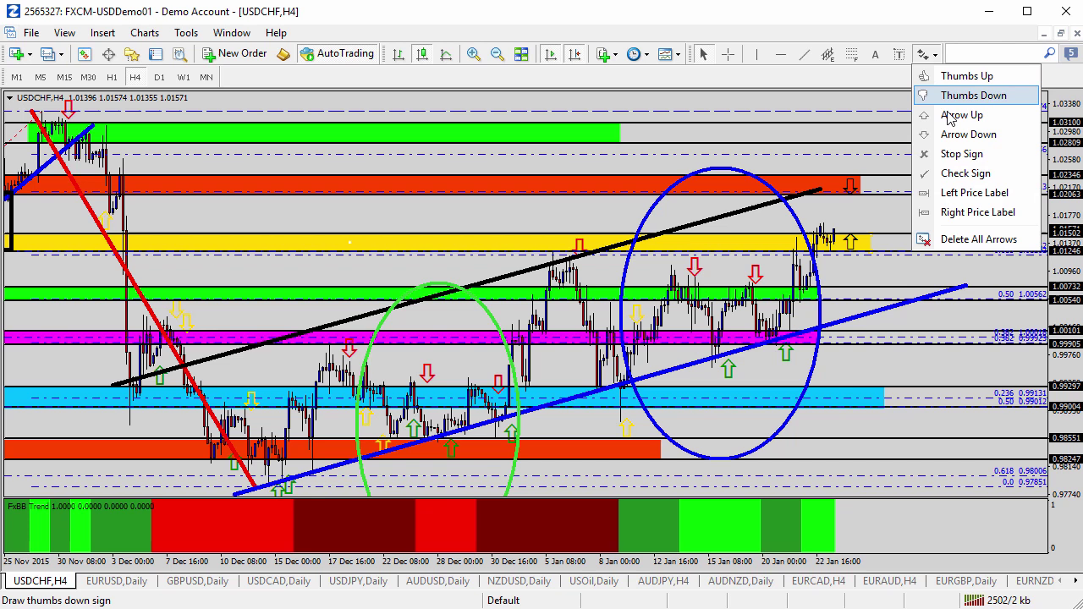
{"action": "left_click", "coordinate": [951, 135]}
{"action": "left_click", "coordinate": [853, 252]}
{"action": "left_click_drag", "start_coordinate": [854, 249], "coordinate": [854, 242]}
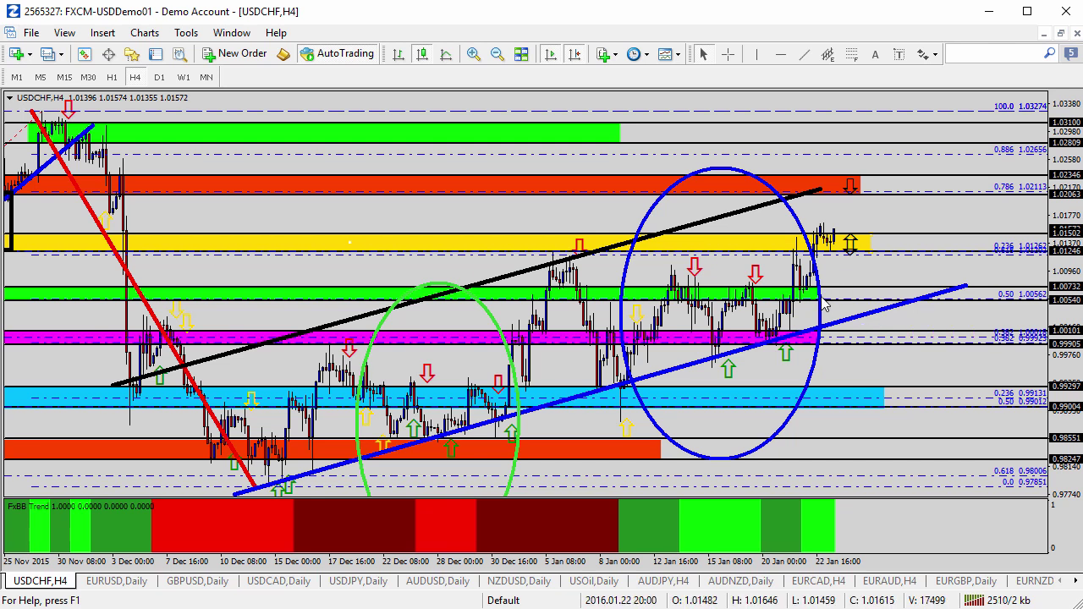
- Stretch the middle green zone to the right and mark an up arrow at its end
{"action": "left_click_drag", "start_coordinate": [822, 296], "coordinate": [897, 294]}
{"action": "left_click", "coordinate": [928, 55]}
{"action": "left_click", "coordinate": [939, 214]}
{"action": "left_click", "coordinate": [853, 293]}
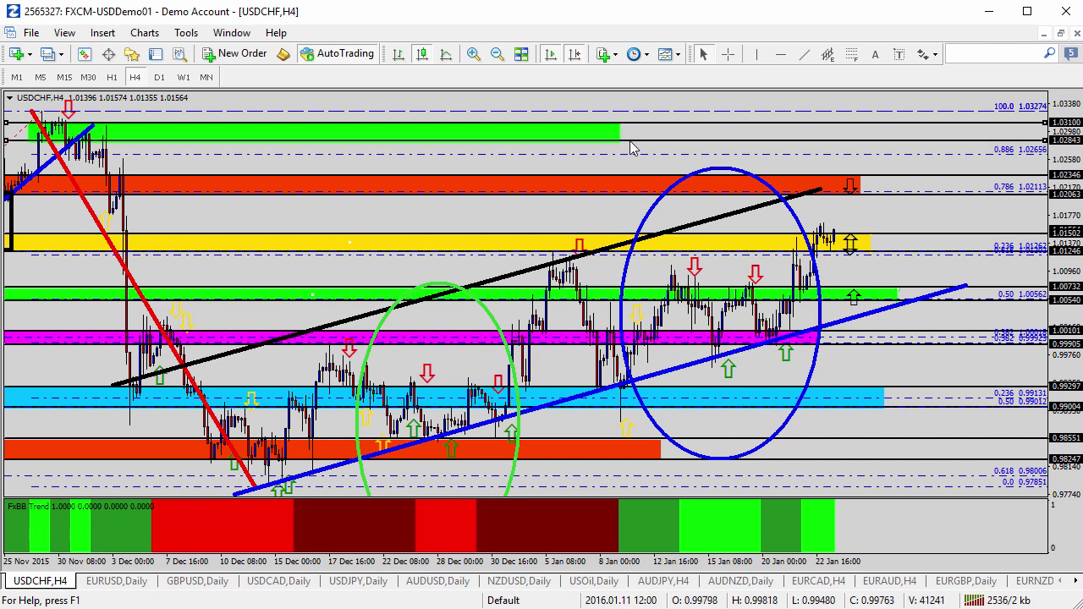
- Stretch the top green zone on USDCHF further to the right
{"action": "left_click_drag", "start_coordinate": [626, 152], "coordinate": [934, 139]}
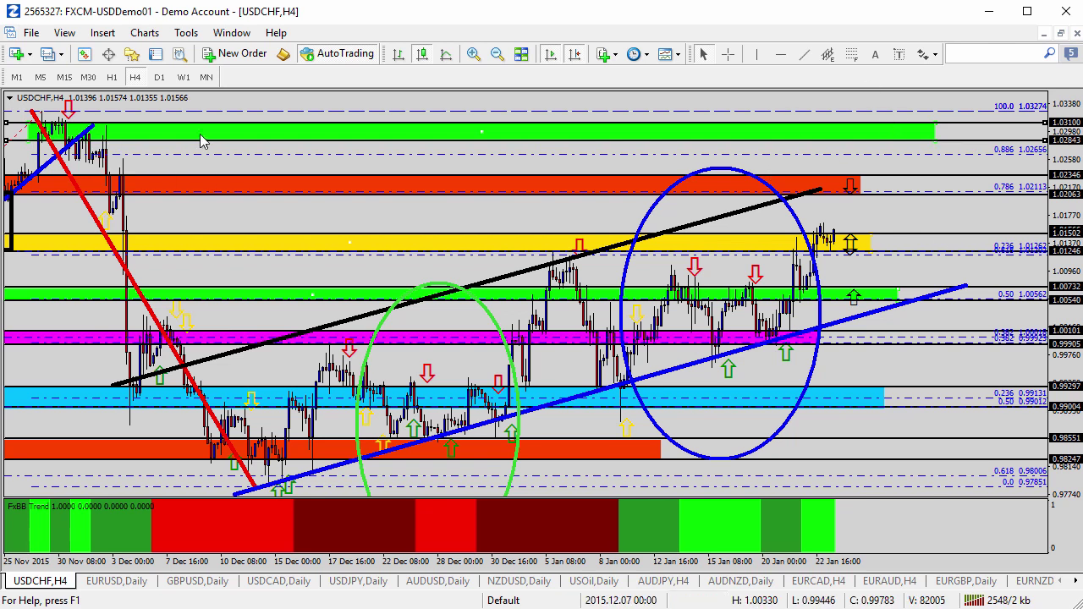
- Switch to the EURUSD,Daily chart tab
{"action": "left_click", "coordinate": [116, 580]}
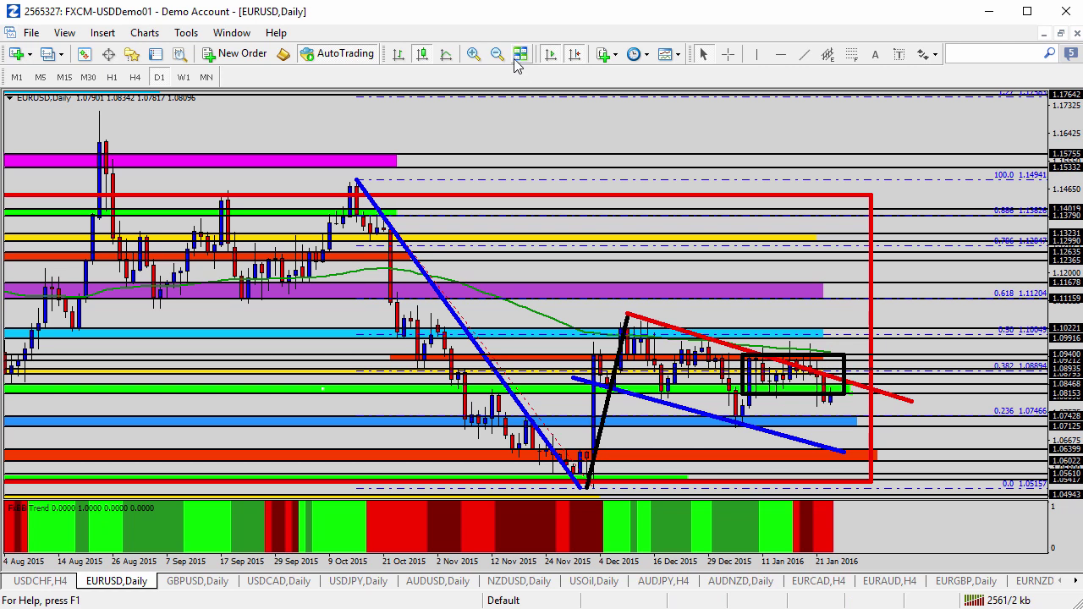
- Zoom in twice and extend the orange-red zone to the black box's right edge
{"action": "left_click", "coordinate": [474, 53]}
{"action": "left_click", "coordinate": [474, 53]}
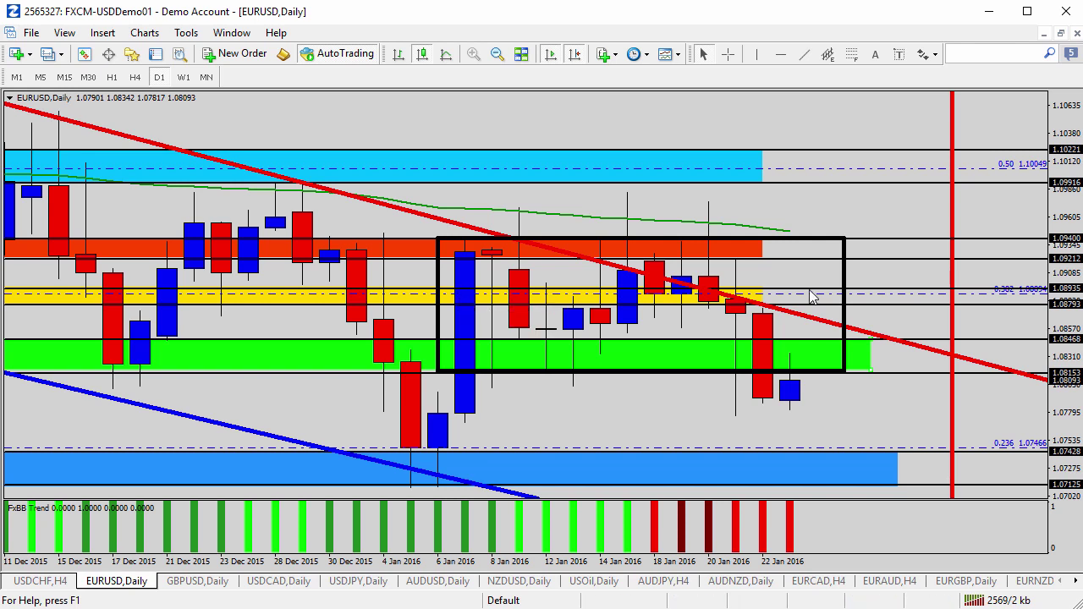
{"action": "left_click_drag", "start_coordinate": [765, 258], "coordinate": [845, 259]}
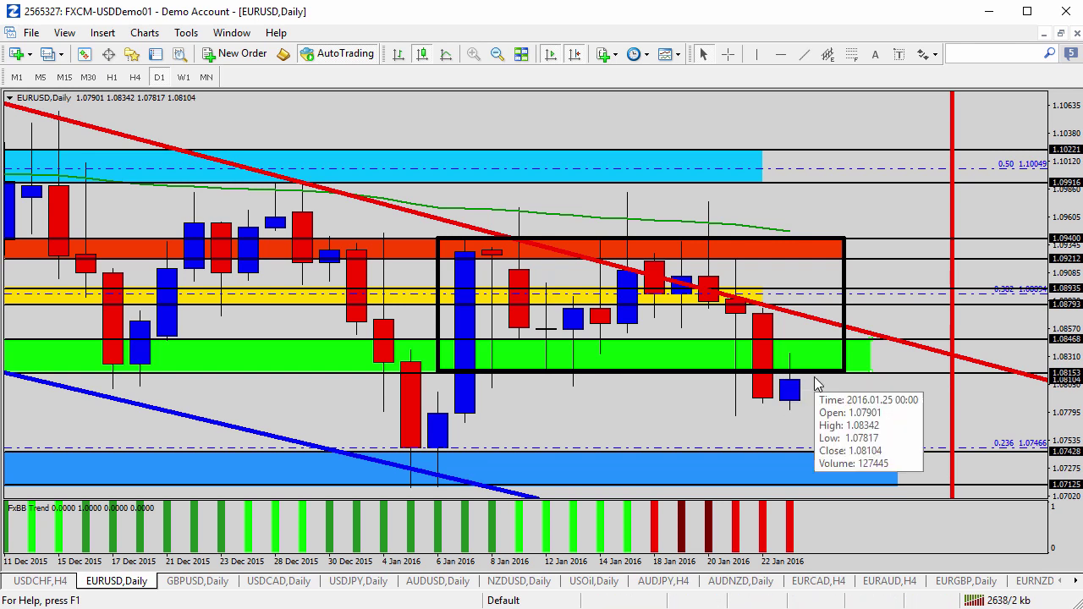
- Mark a down arrow below the green zone, and up arrows atop the blue zone and inside the green zone
{"action": "left_click", "coordinate": [930, 54]}
{"action": "left_click", "coordinate": [947, 136]}
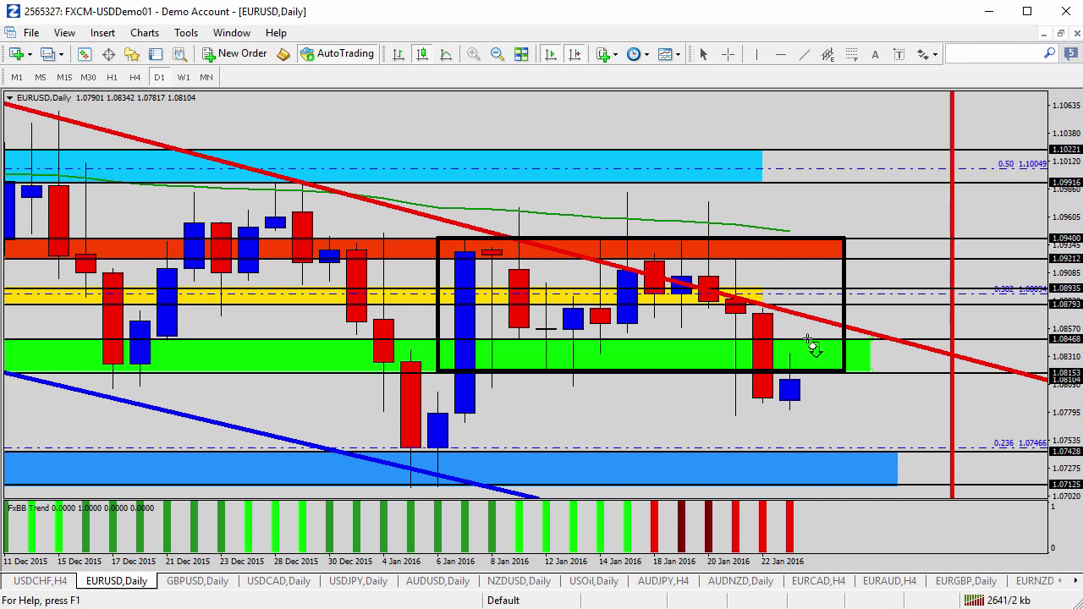
{"action": "left_click", "coordinate": [816, 365]}
{"action": "left_click", "coordinate": [934, 54]}
{"action": "left_click", "coordinate": [948, 136]}
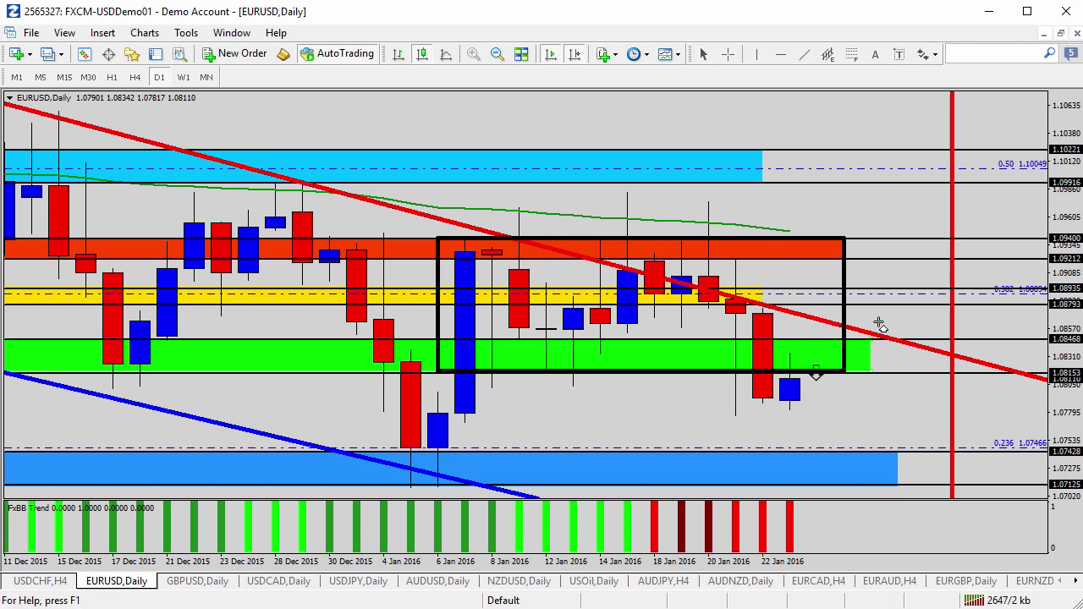
{"action": "left_click", "coordinate": [809, 441]}
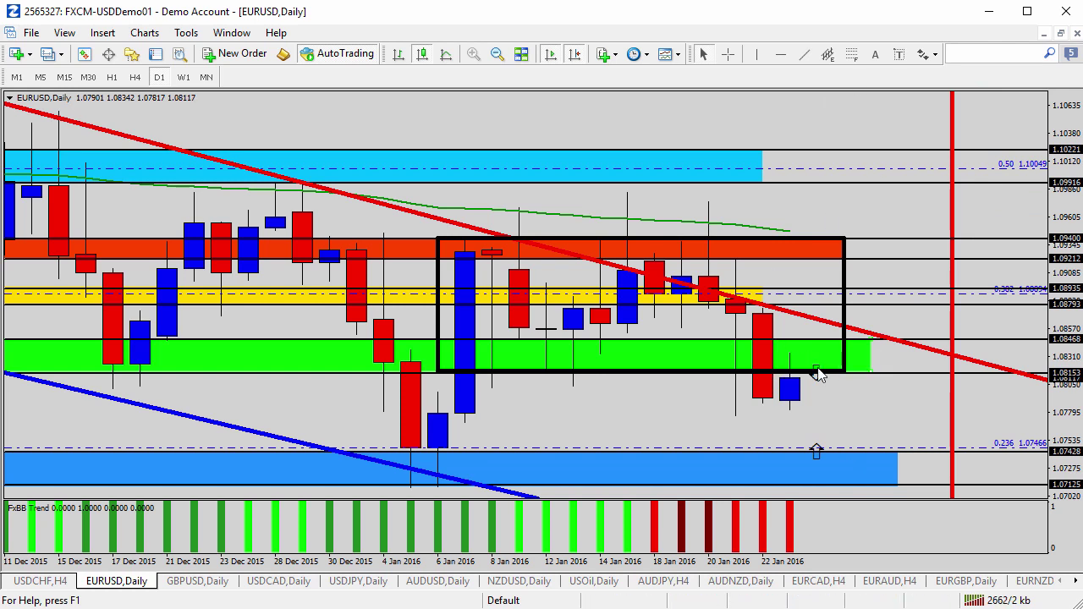
{"action": "left_click", "coordinate": [936, 55]}
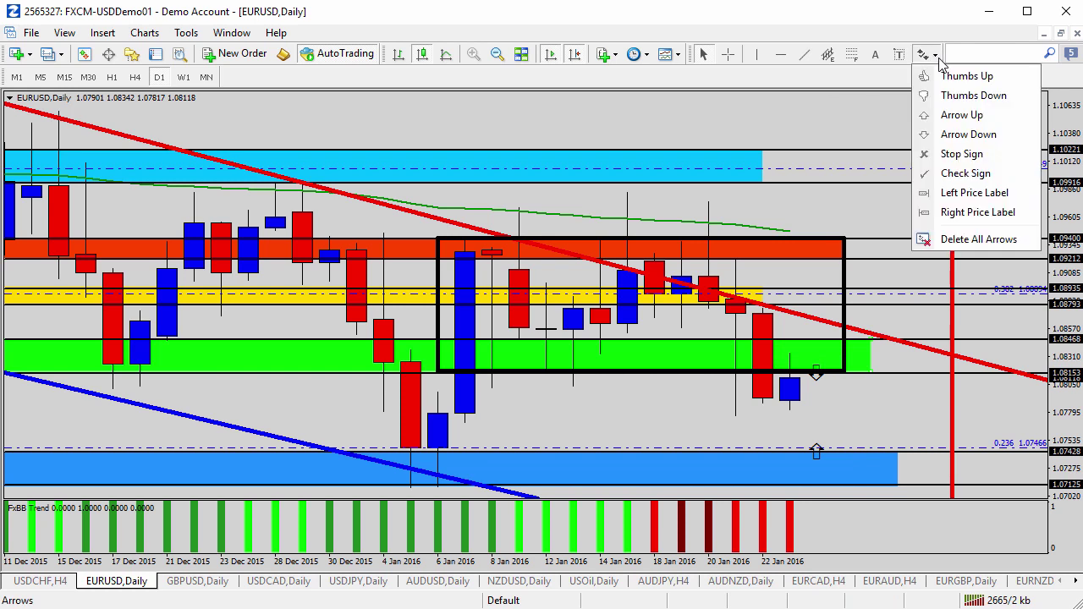
{"action": "left_click", "coordinate": [948, 119]}
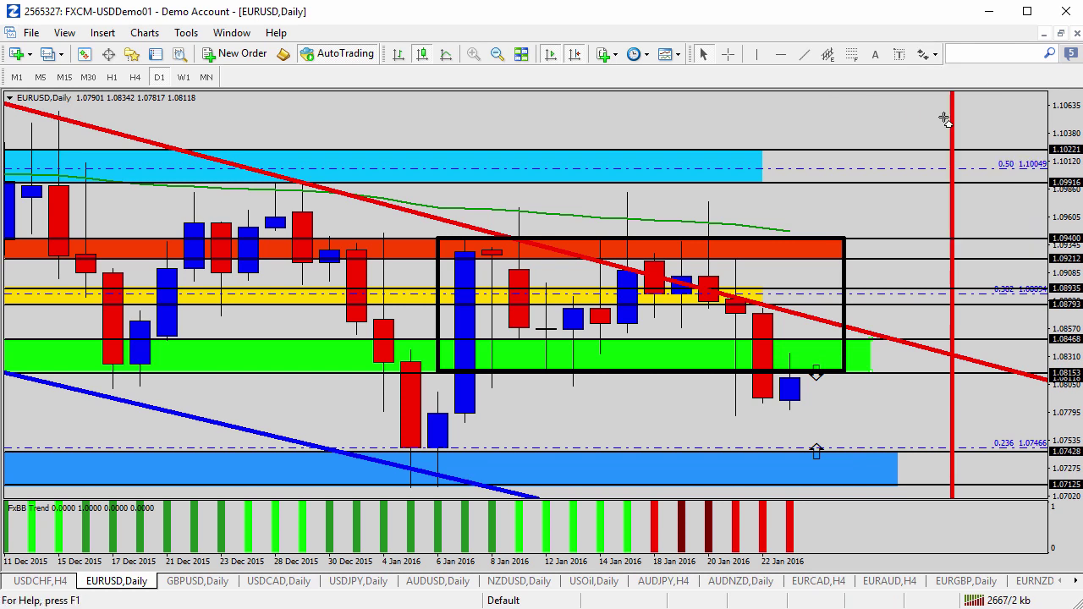
{"action": "left_click", "coordinate": [816, 343]}
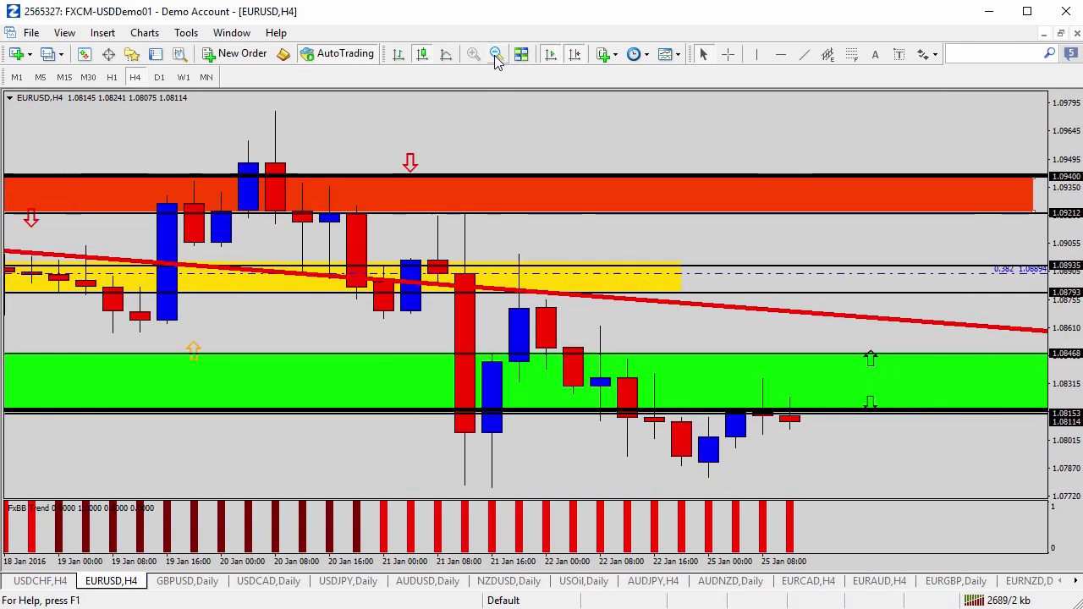
- Switch EURUSD to H4 candles and zoom out to show from late December onward
{"action": "left_click", "coordinate": [498, 54]}
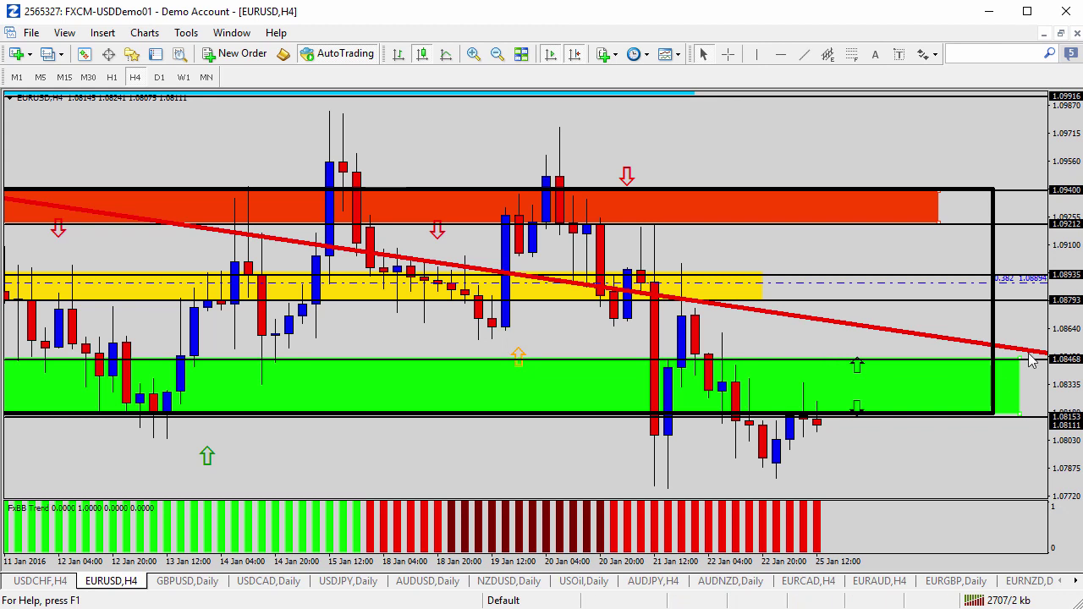
{"action": "left_click", "coordinate": [497, 54]}
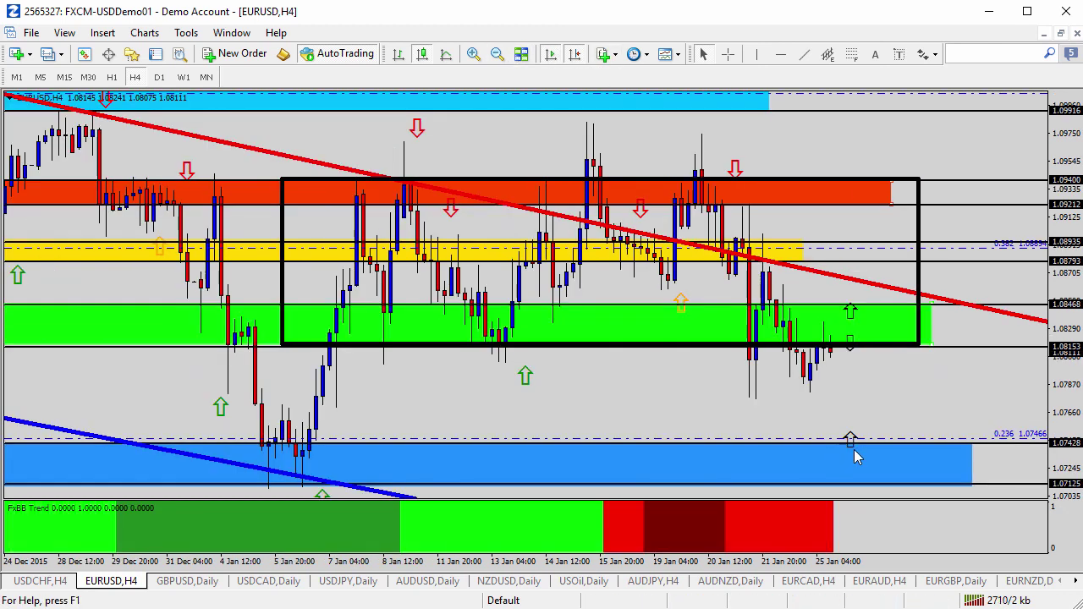